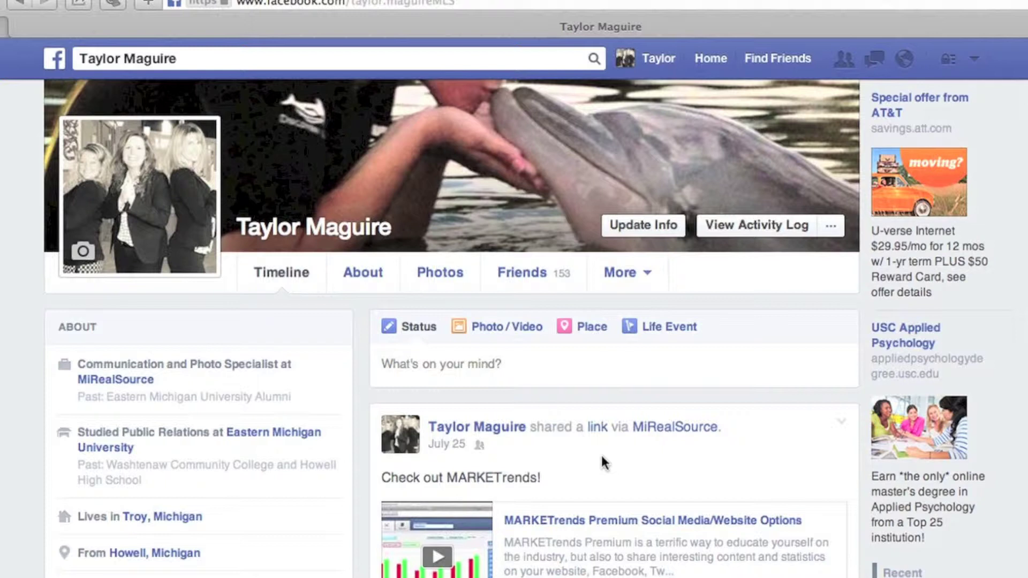
Step: From the account menu, create a Local Business or Place page in the Real Estate category
{"action": "left_click", "coordinate": [975, 61]}
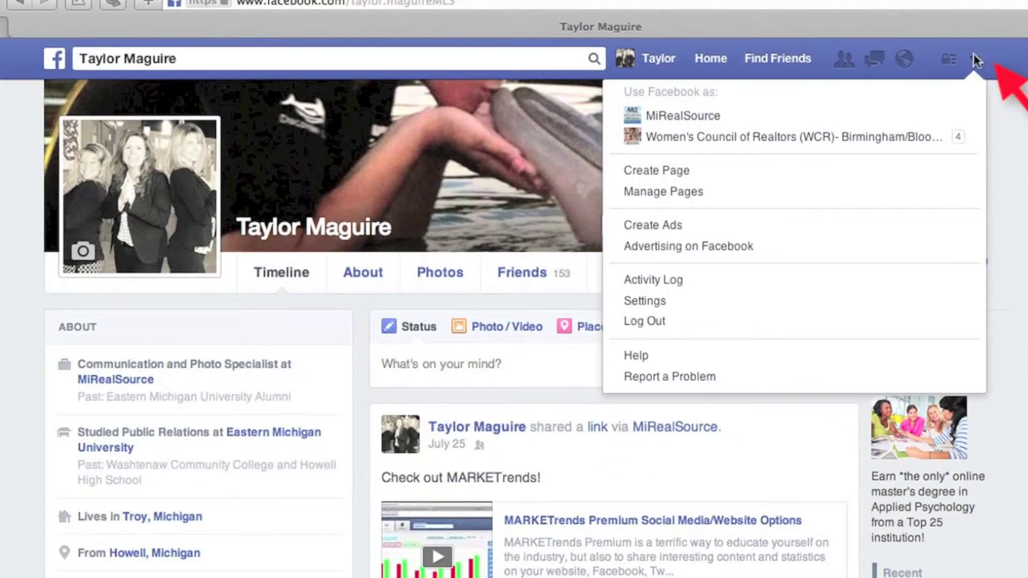
{"action": "left_click", "coordinate": [767, 179]}
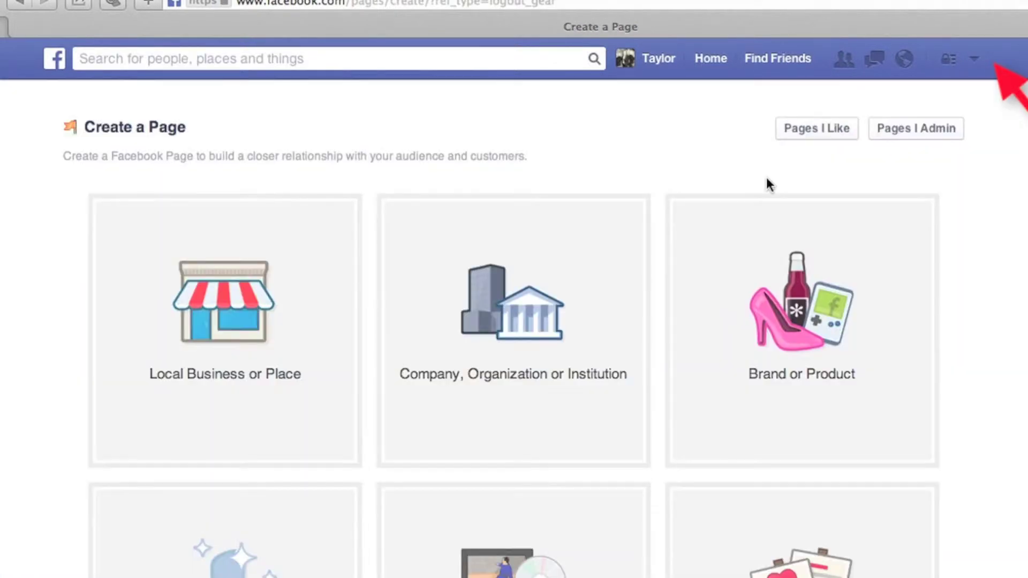
{"action": "left_click", "coordinate": [268, 309]}
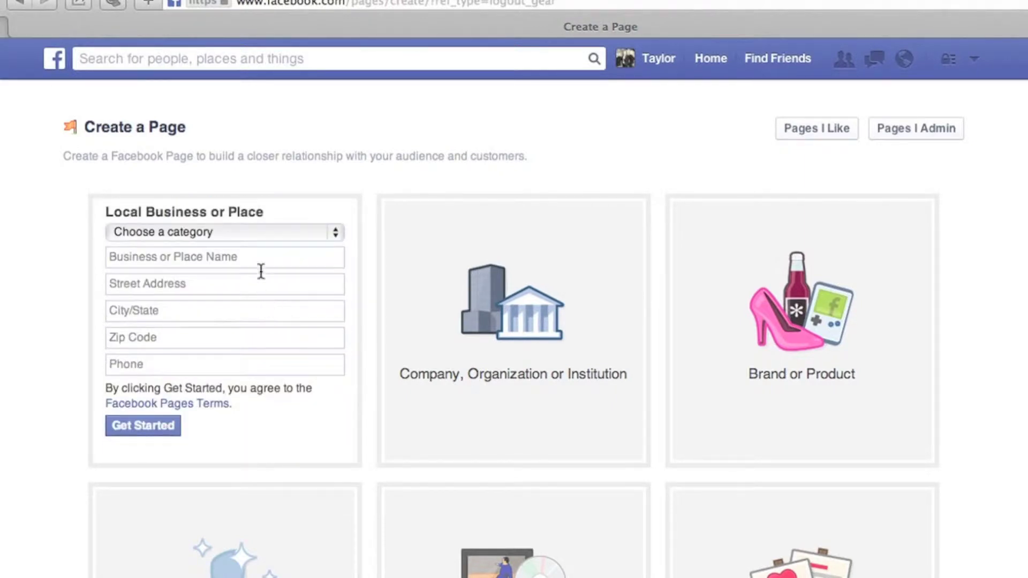
{"action": "left_click", "coordinate": [241, 232]}
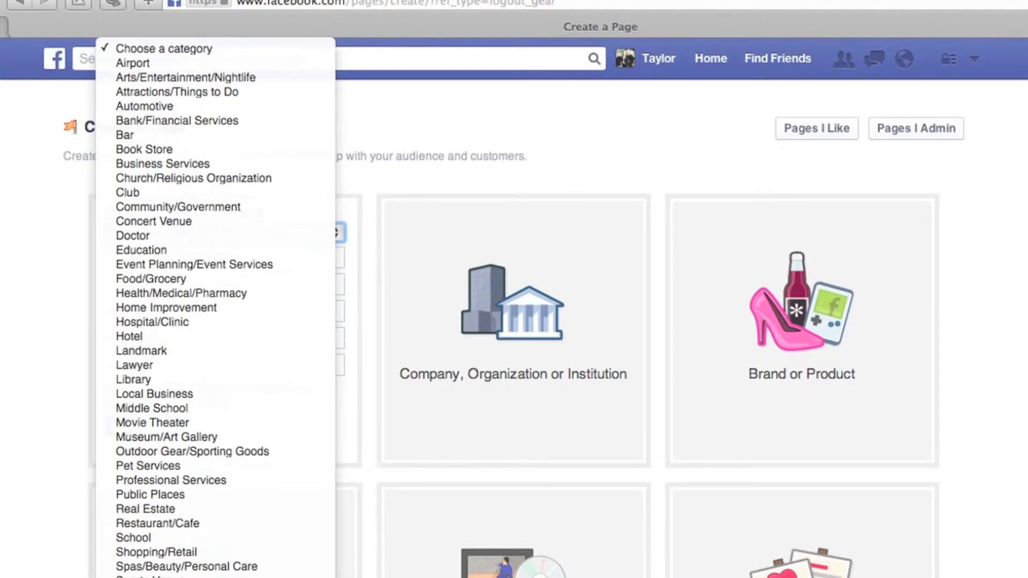
{"action": "left_click", "coordinate": [162, 512]}
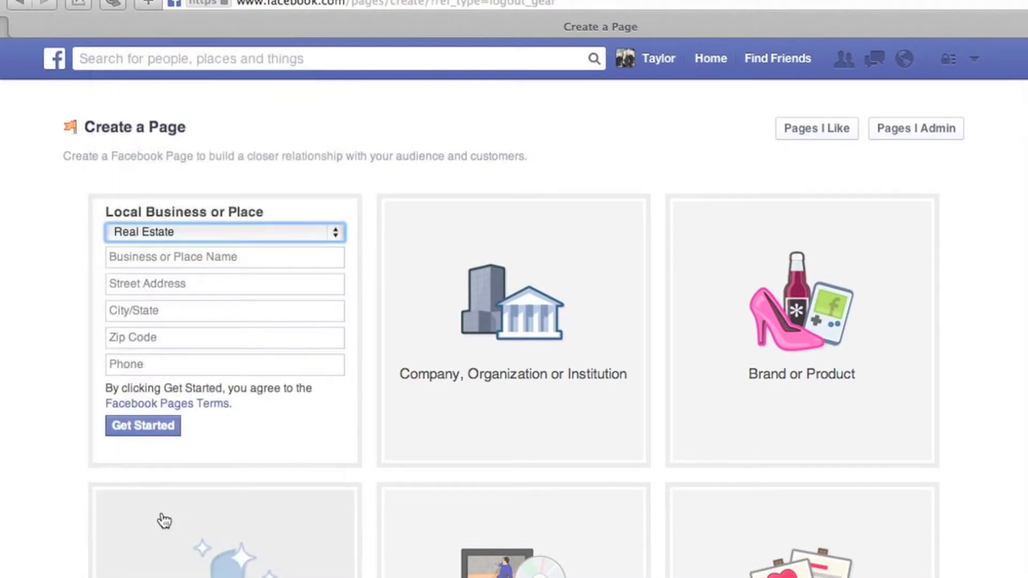
{"action": "left_click", "coordinate": [168, 257]}
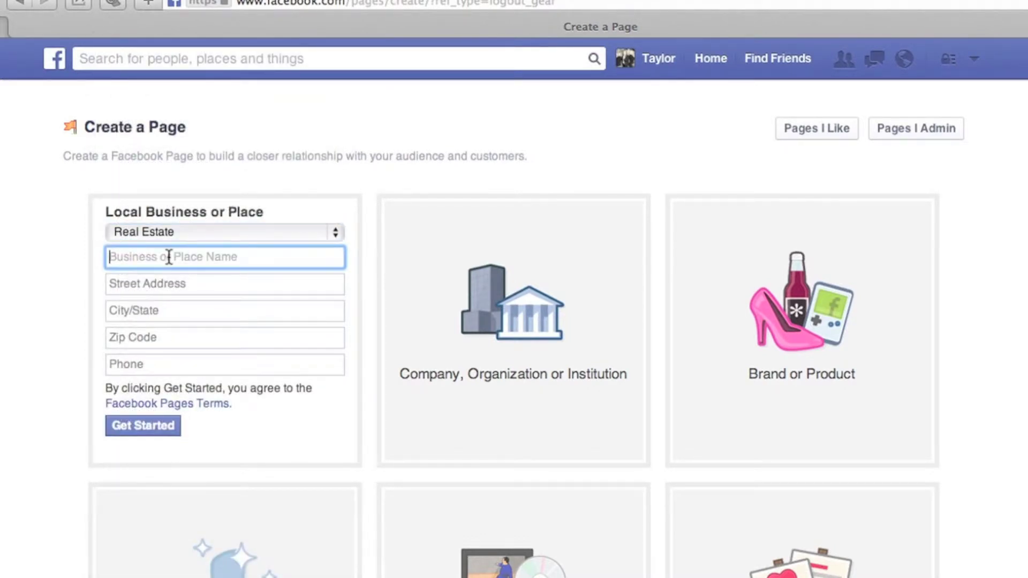
{"action": "left_click", "coordinate": [232, 232]}
{"action": "left_click", "coordinate": [232, 233]}
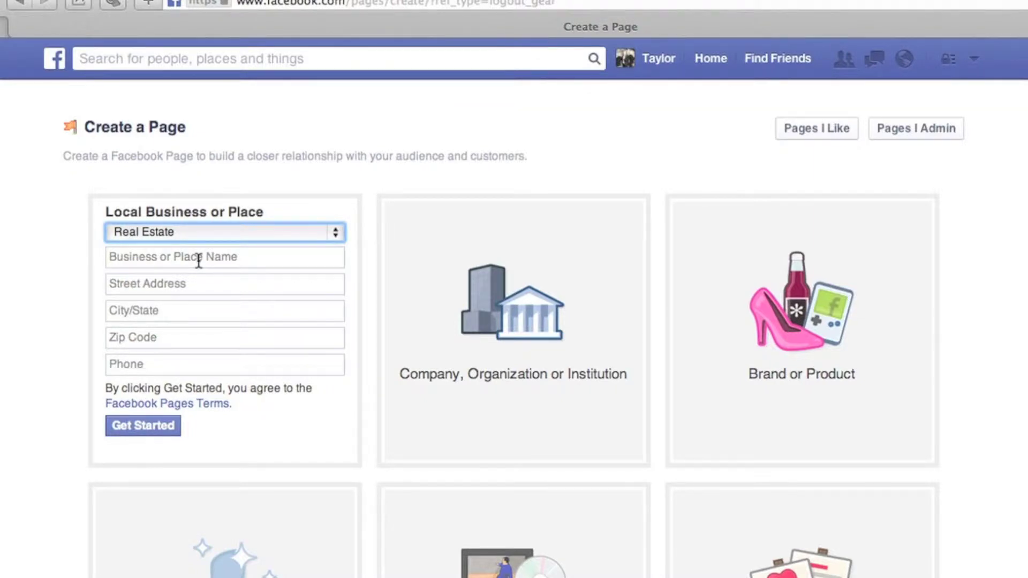
Step: Enter the business name ABC Real Estate, its street address and the city Troy, Michigan
{"action": "left_click", "coordinate": [198, 260]}
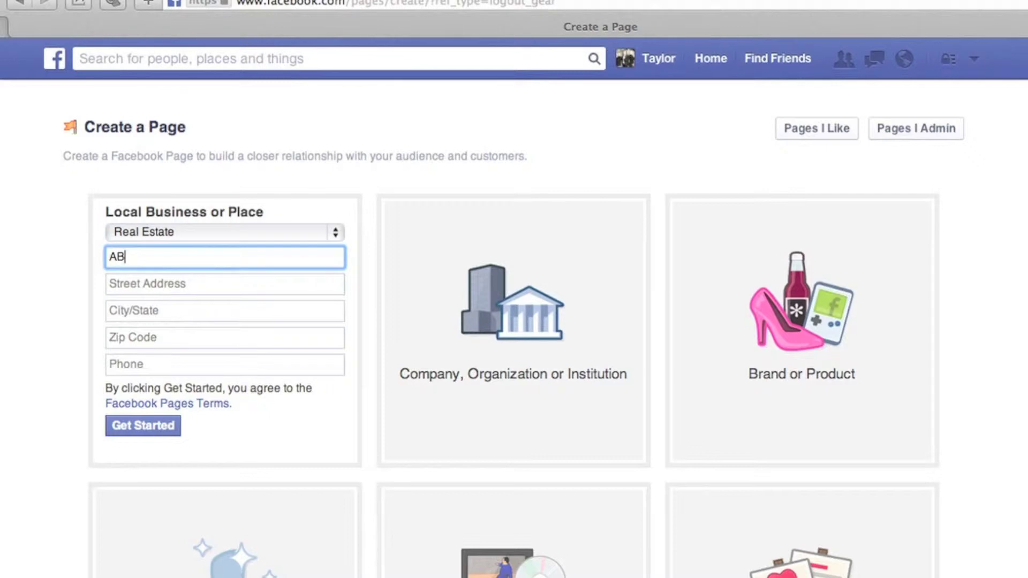
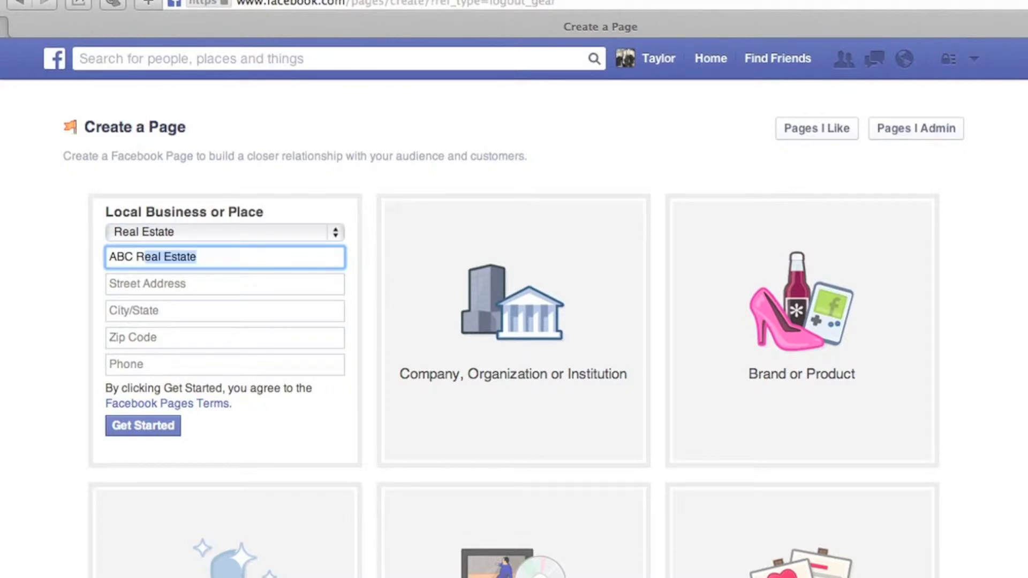
{"action": "key", "text": "Tab"}
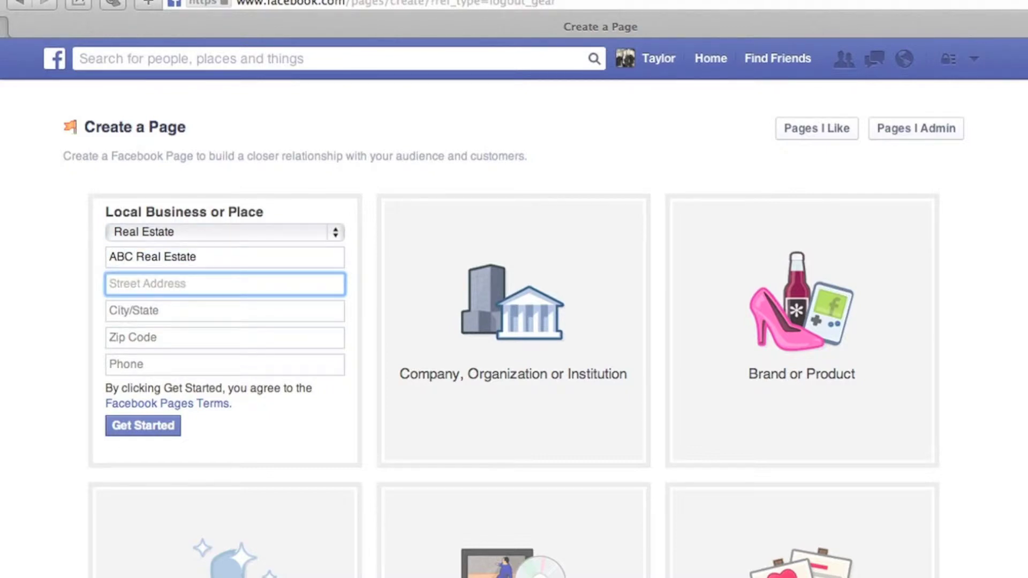
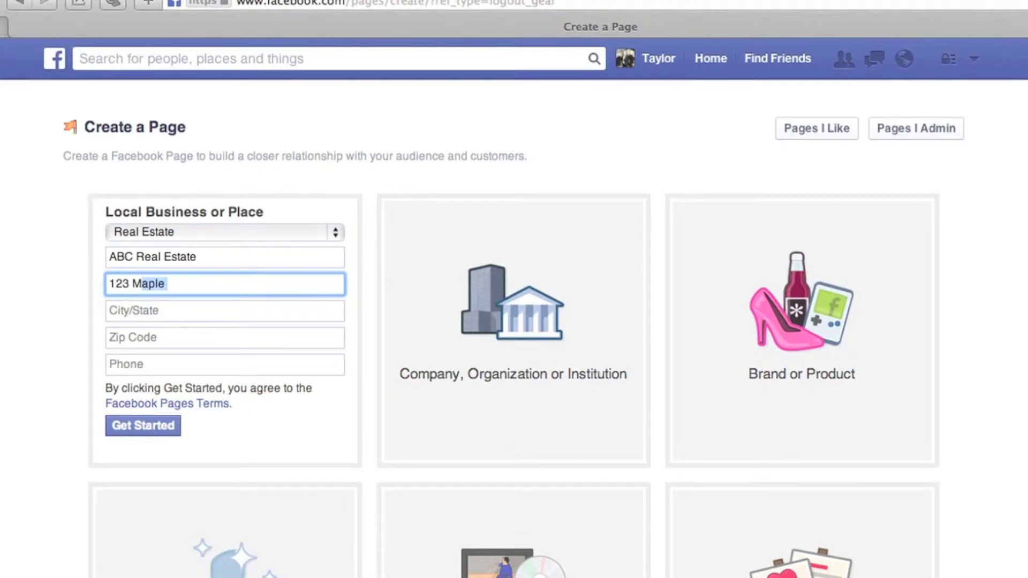
{"action": "key", "text": "Tab"}
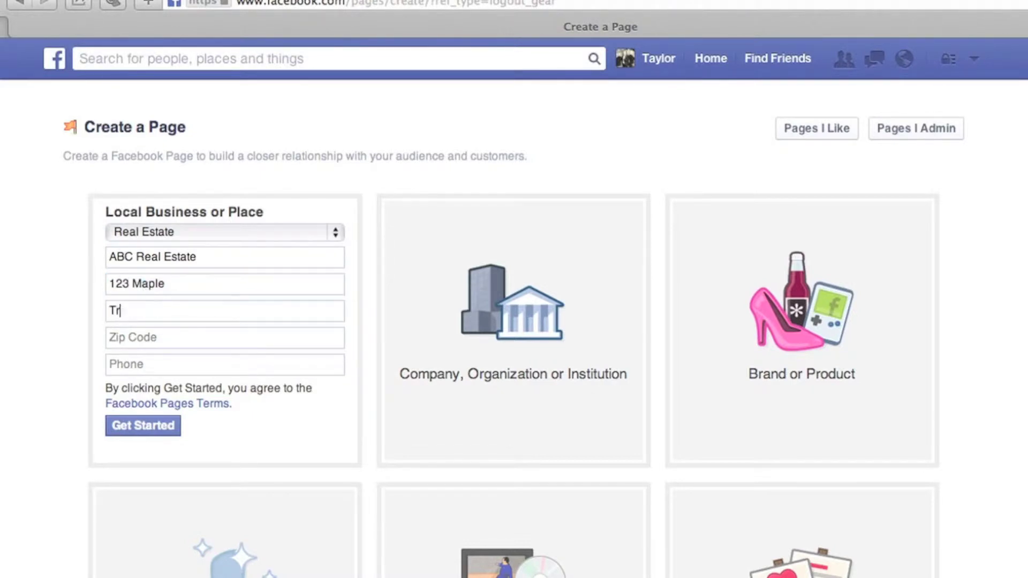
{"action": "key", "text": "BackSpace"}
{"action": "key", "text": "BackSpace"}
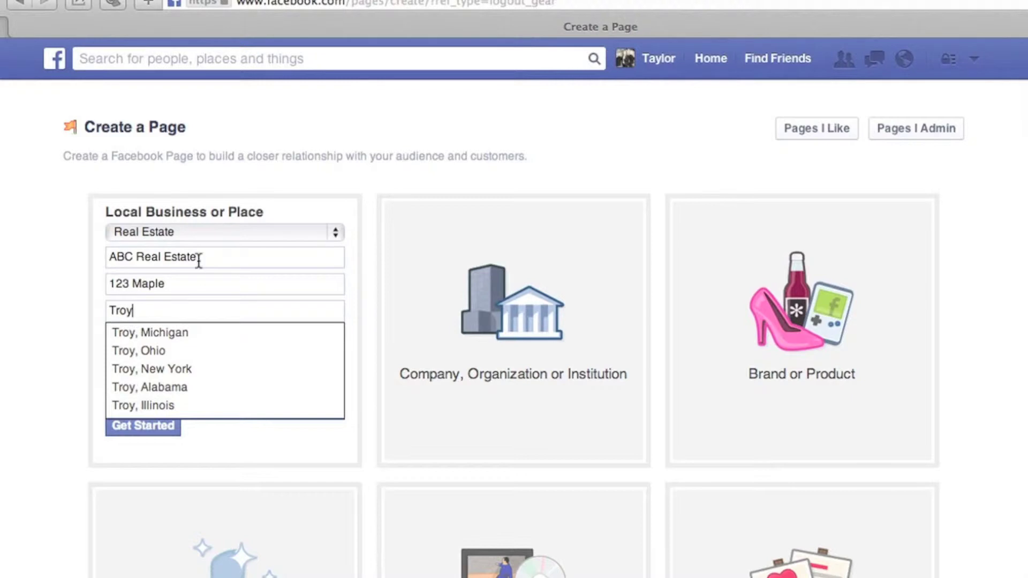
{"action": "left_click", "coordinate": [161, 336]}
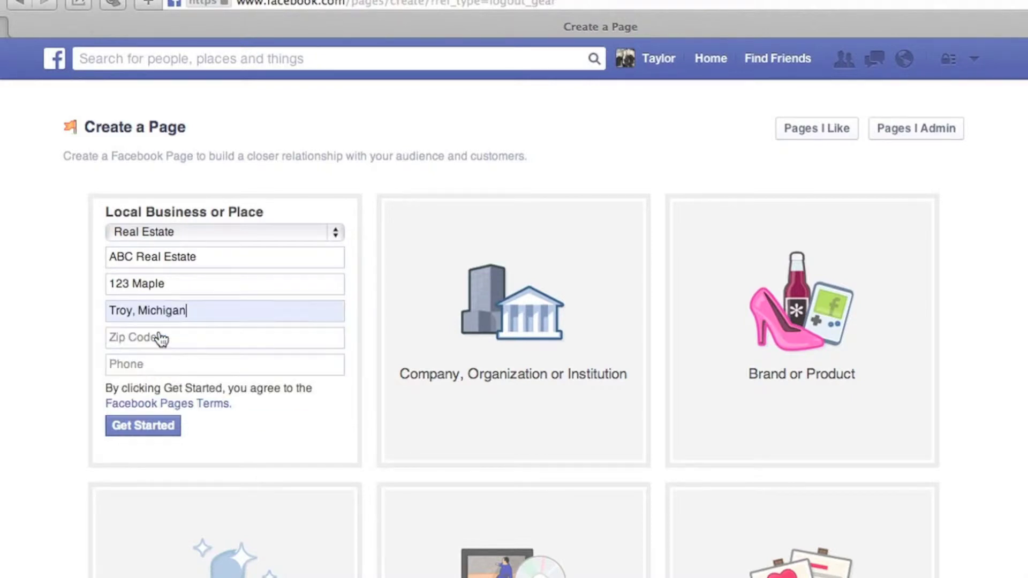
Step: Add the zip code and the business phone number, then submit to create the page
{"action": "left_click", "coordinate": [160, 338]}
{"action": "type", "text": "48"}
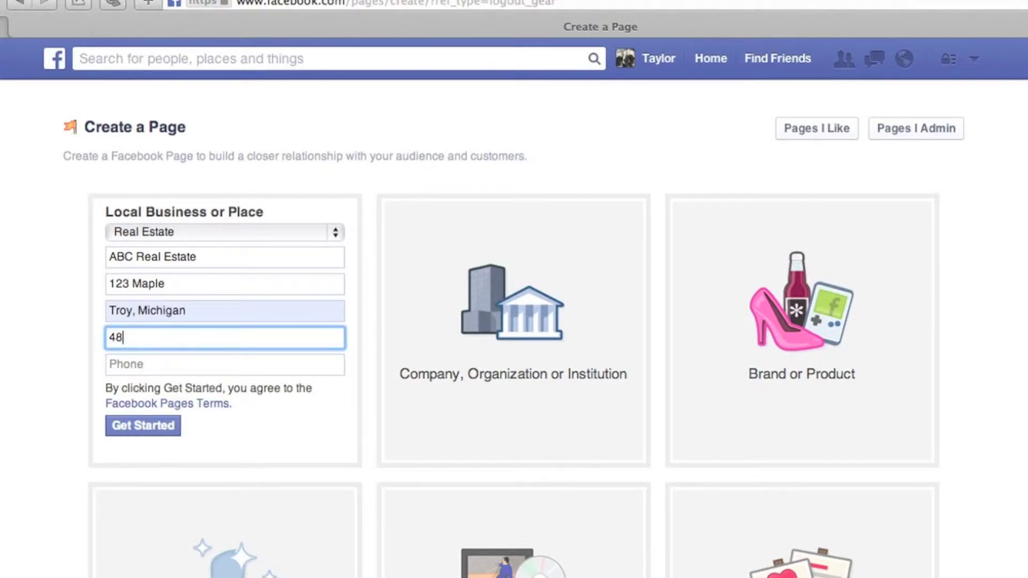
{"action": "type", "text": "083"}
{"action": "key", "text": "Tab"}
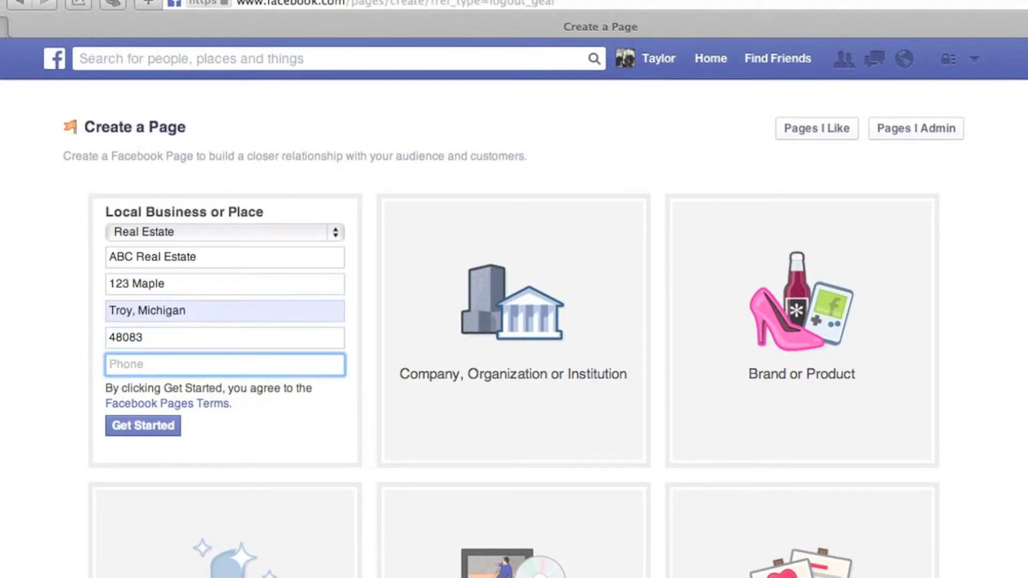
{"action": "type", "text": "248"}
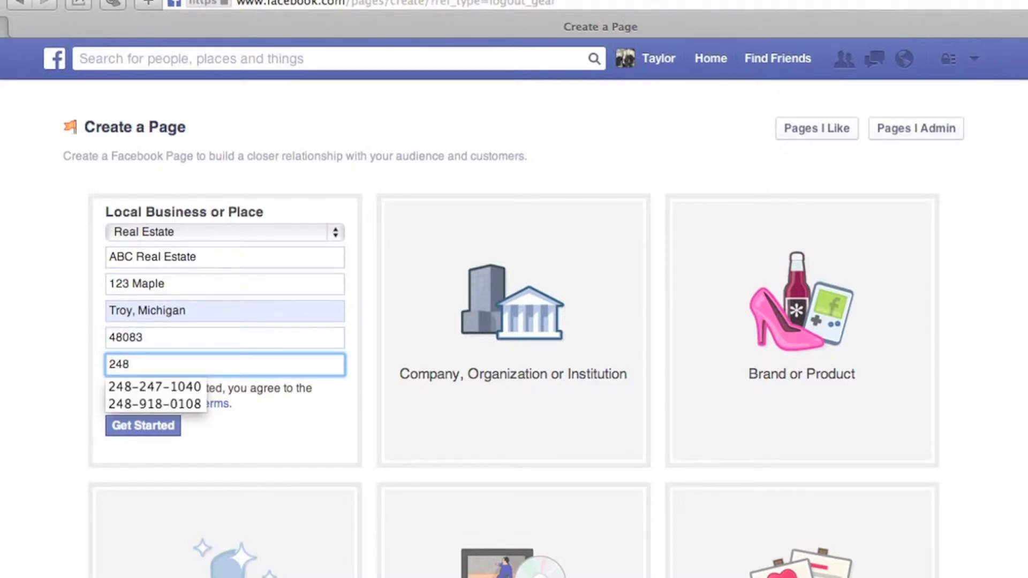
{"action": "key", "text": "Down"}
{"action": "key", "text": "Return"}
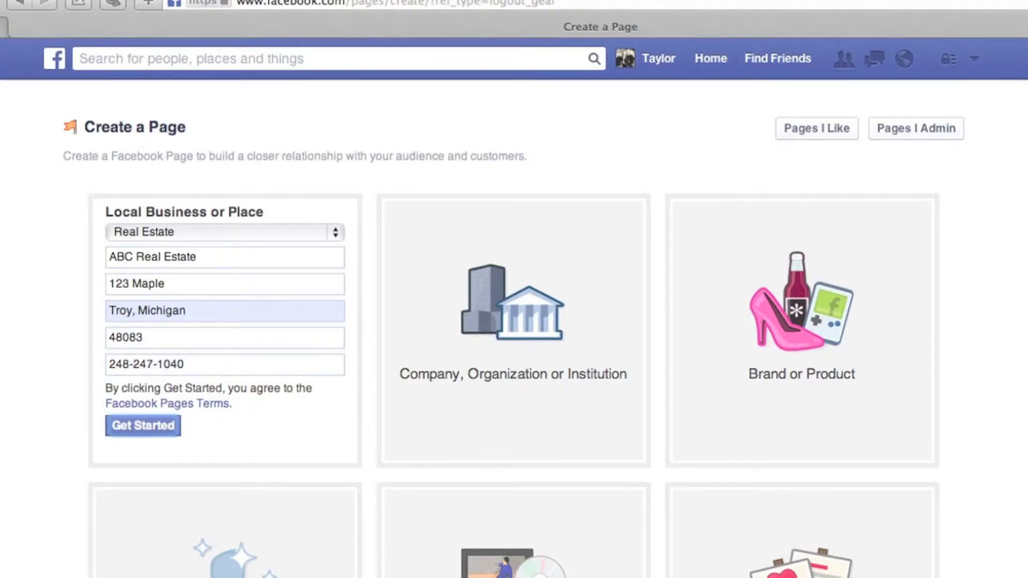
{"action": "left_click", "coordinate": [142, 433]}
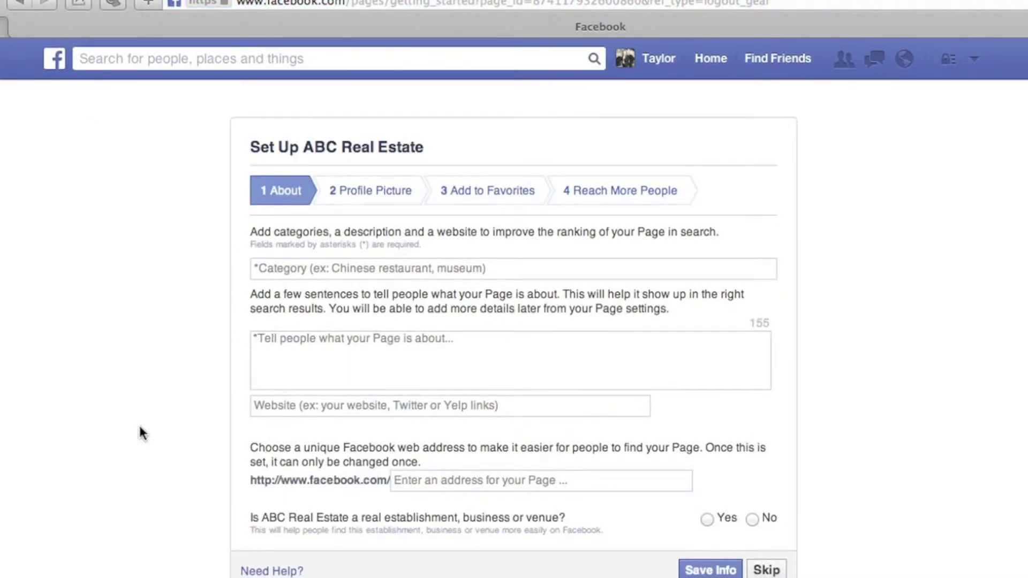
Step: Set the page category to Real Estate Agent
{"action": "left_click", "coordinate": [385, 271]}
{"action": "type", "text": "real es"}
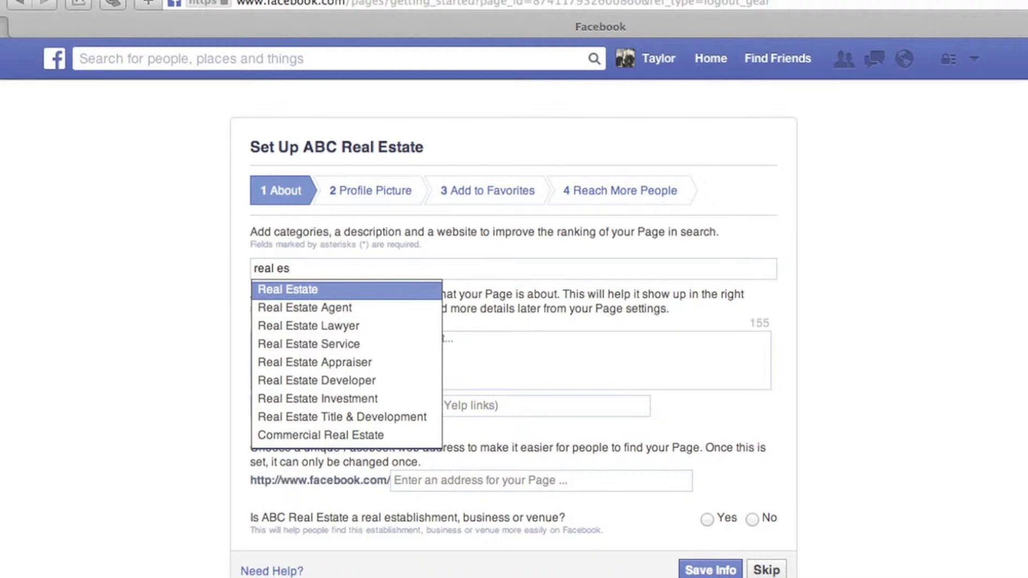
{"action": "left_click", "coordinate": [335, 311]}
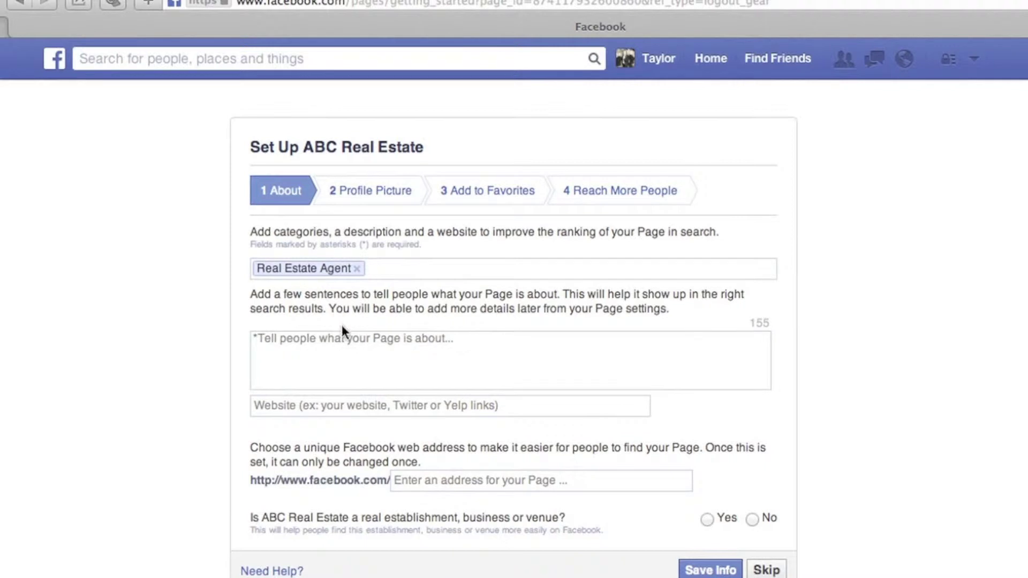
{"action": "left_click", "coordinate": [348, 341]}
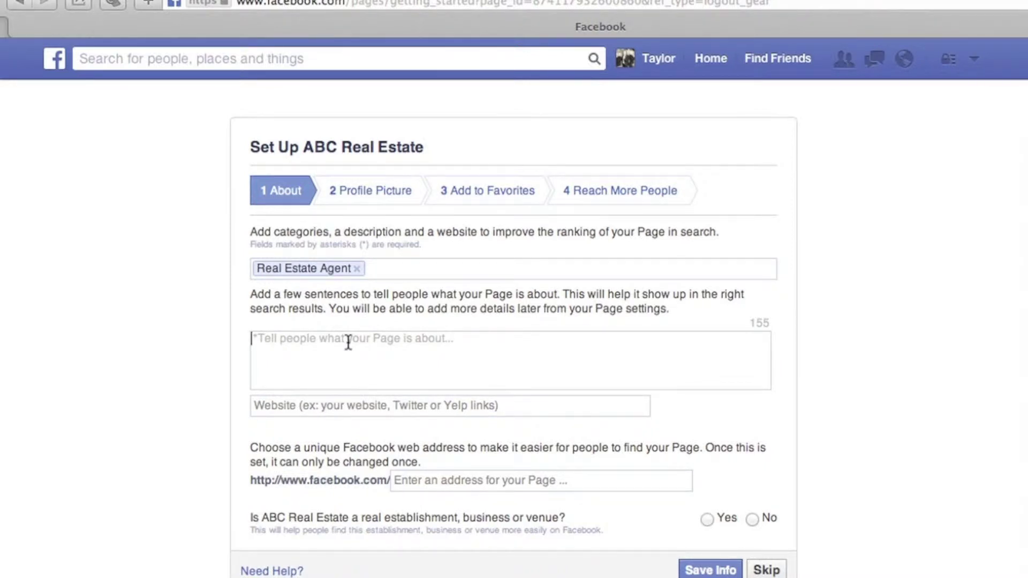
{"action": "left_click", "coordinate": [359, 410]}
{"action": "type", "text": "www."}
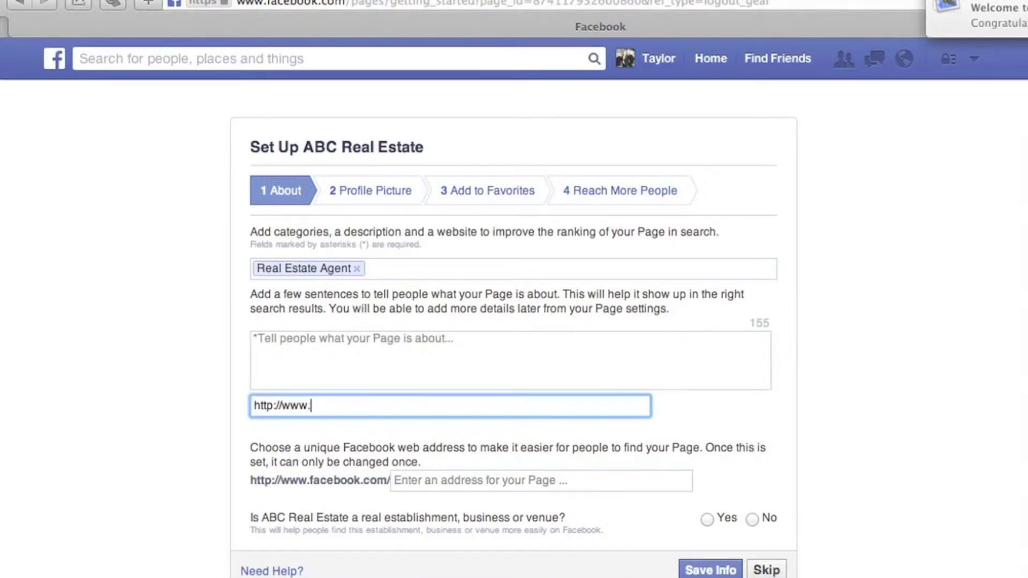
{"action": "type", "text": "mirealsource.com"}
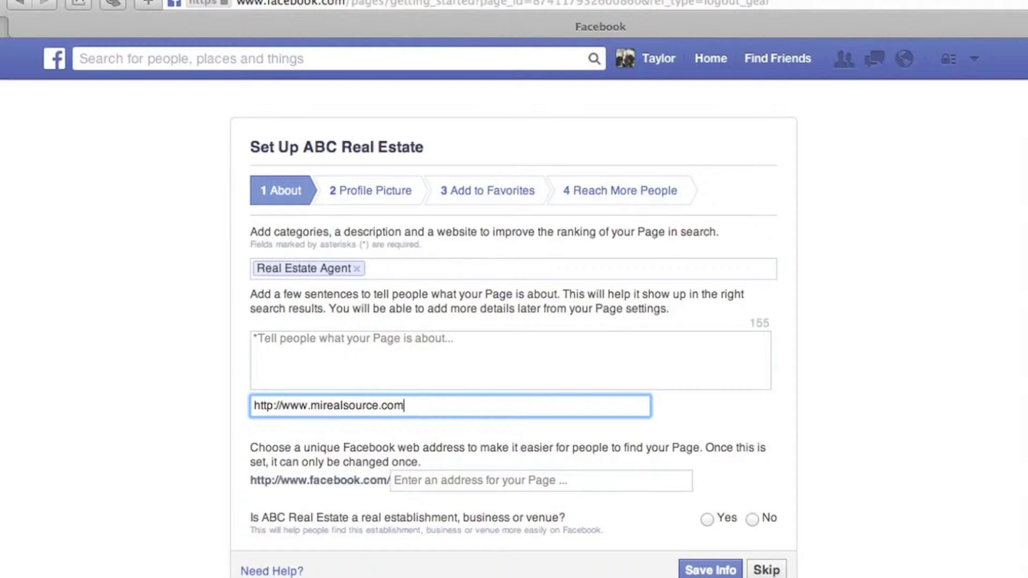
{"action": "left_click", "coordinate": [489, 485]}
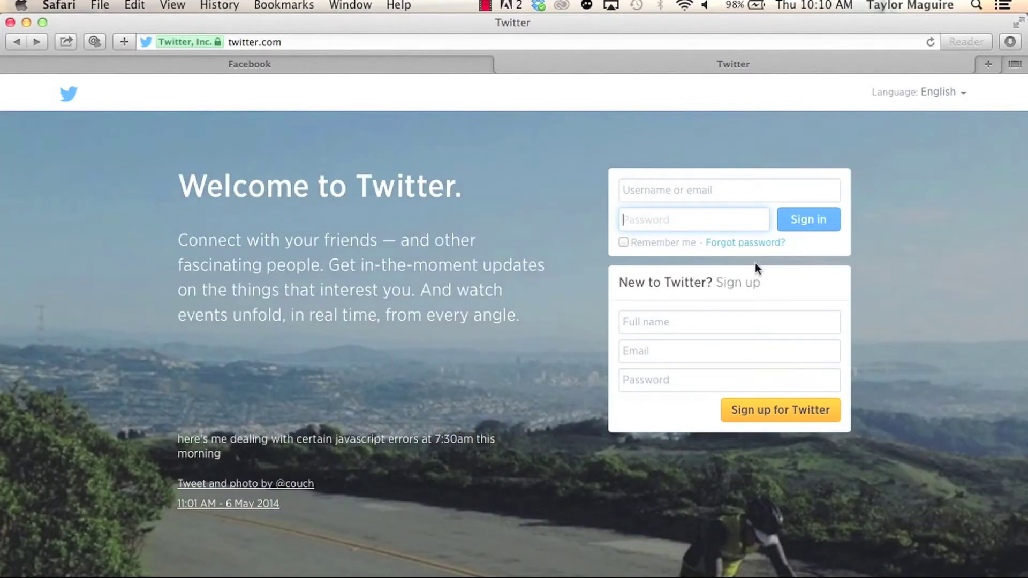
Step: Fill in the Twitter sign-up form with a full name, e-mail address and password, and submit
{"action": "left_click", "coordinate": [689, 317]}
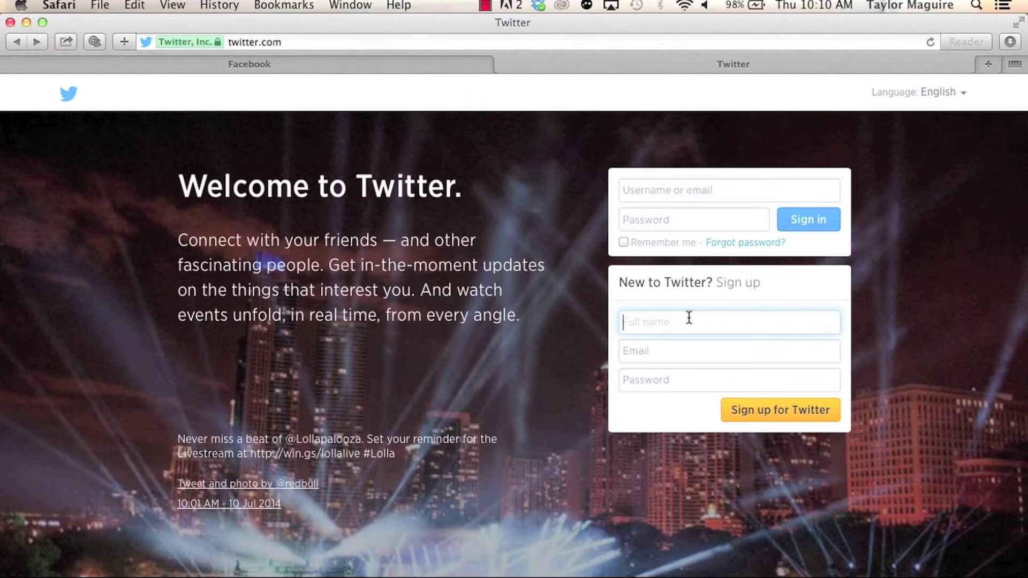
{"action": "type", "text": "Taylor"}
{"action": "left_click", "coordinate": [623, 351]}
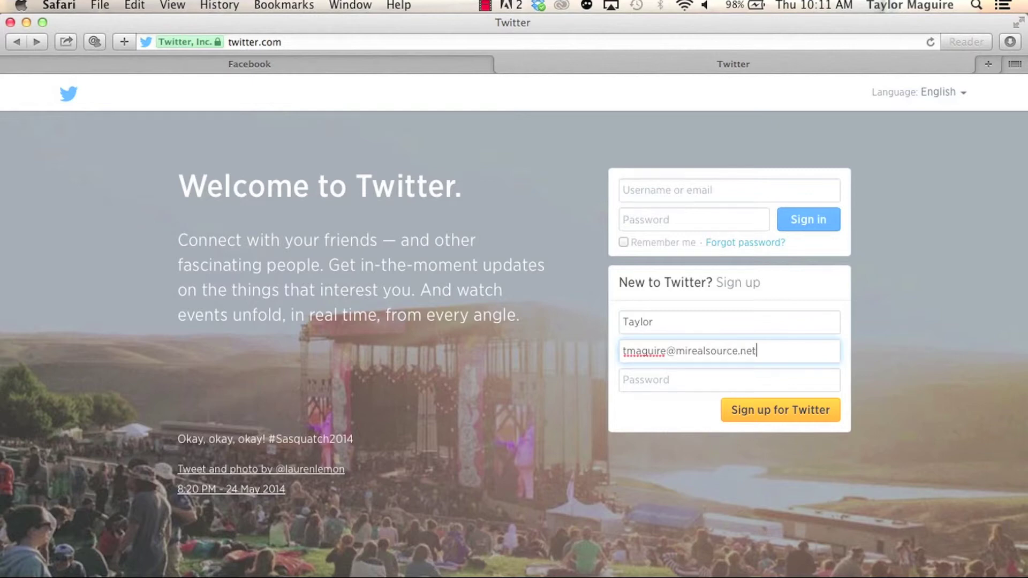
{"action": "left_click", "coordinate": [623, 380]}
{"action": "type", "text": "•••••••••"}
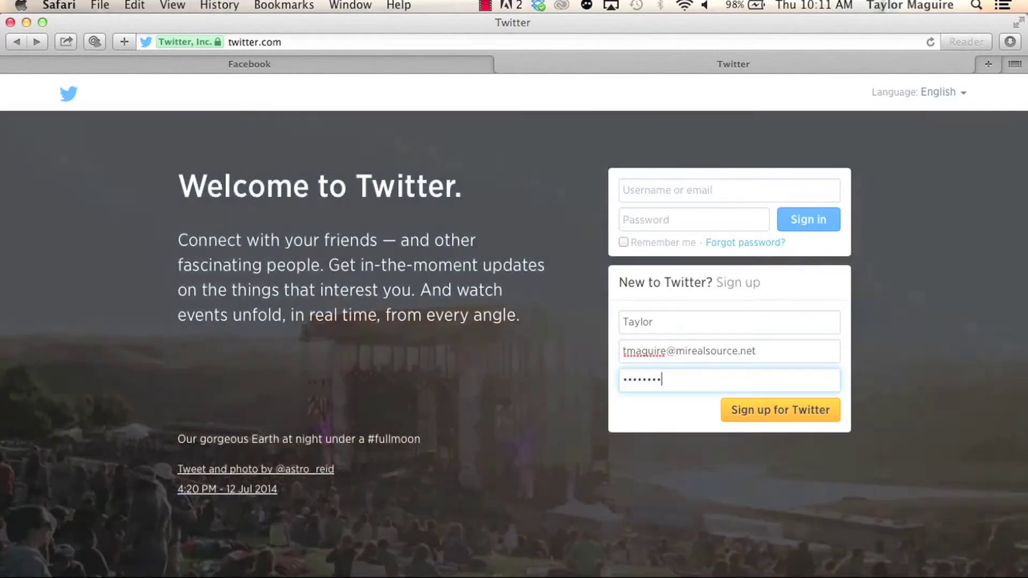
{"action": "key", "text": "Return"}
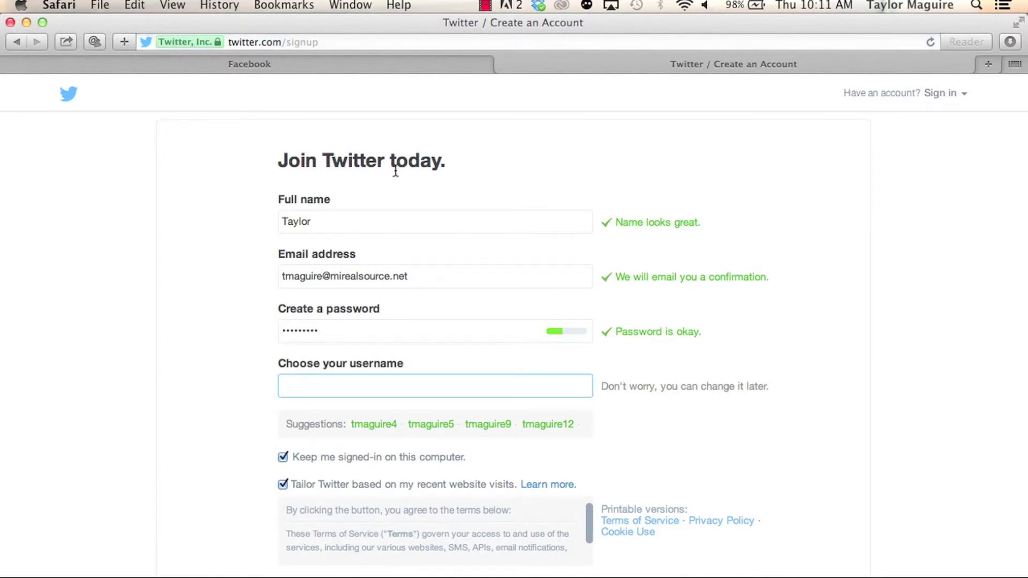
Step: Replace the already-taken username with an available one and create the Twitter account
{"action": "left_click", "coordinate": [363, 217]}
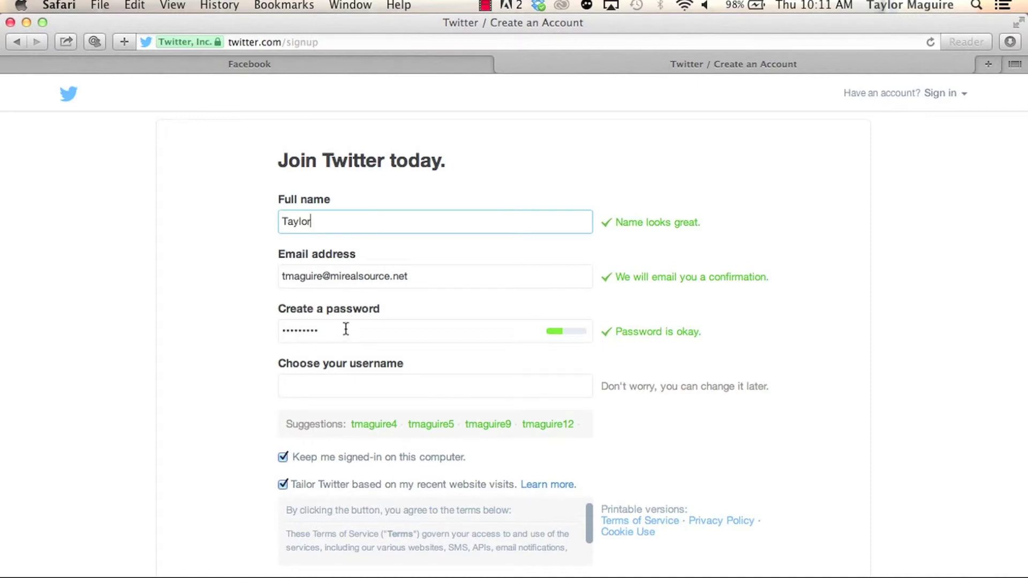
{"action": "left_click", "coordinate": [345, 384]}
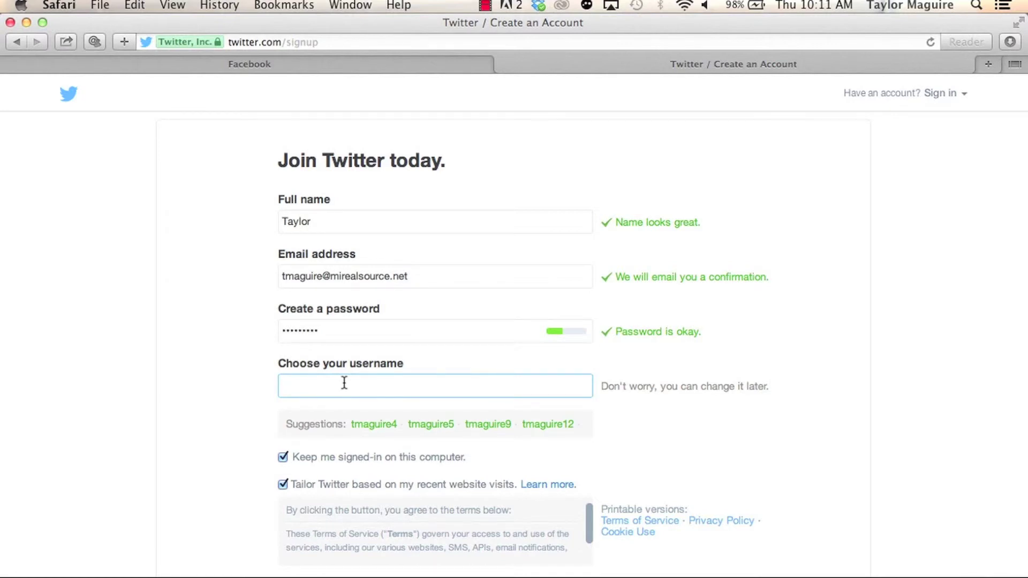
{"action": "key", "text": "super+a"}
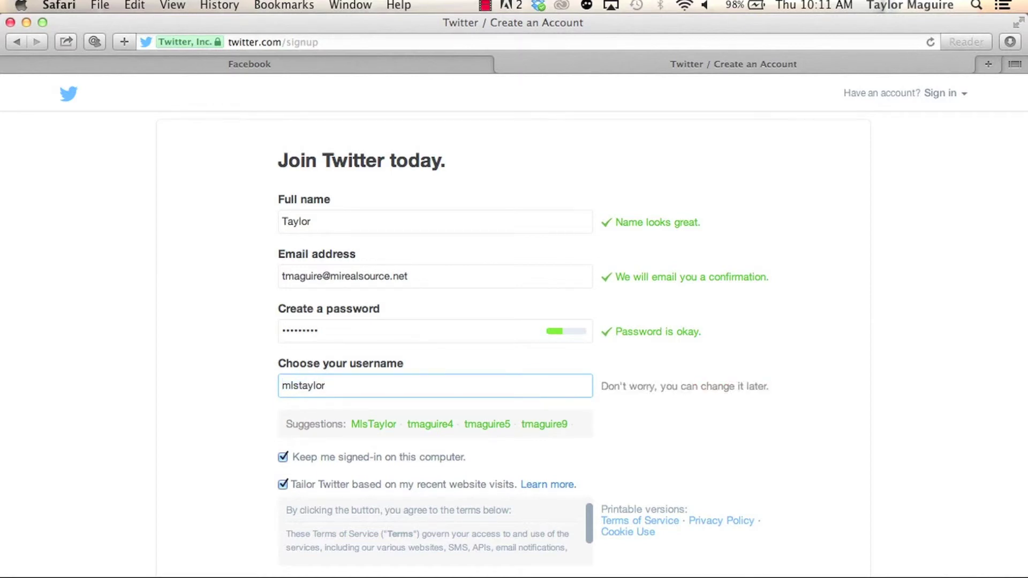
{"action": "key", "text": "super+a"}
{"action": "scroll", "coordinate": [507, 459], "scroll_direction": "down", "scroll_amount": 1}
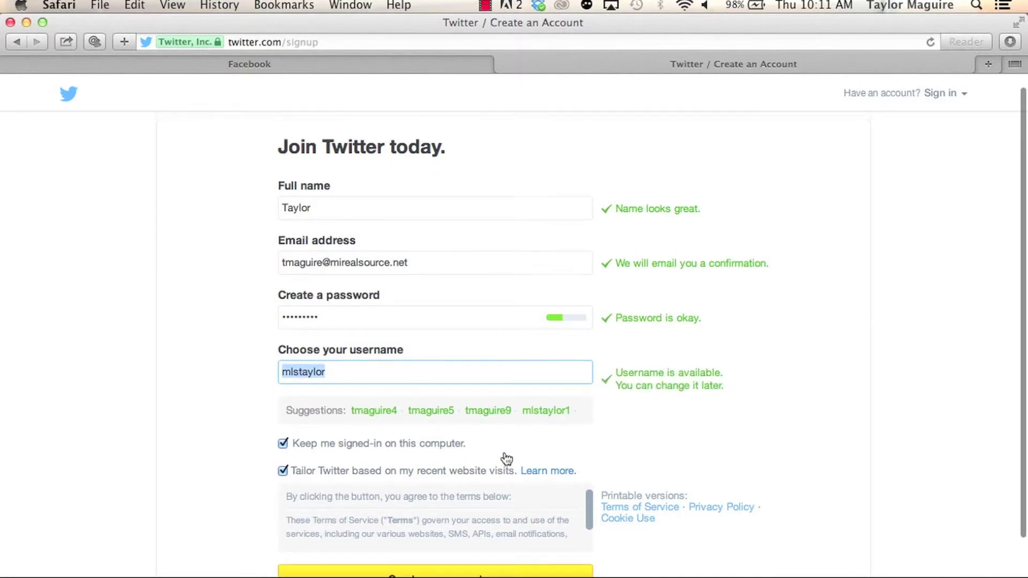
{"action": "scroll", "coordinate": [507, 459], "scroll_direction": "down", "scroll_amount": 2}
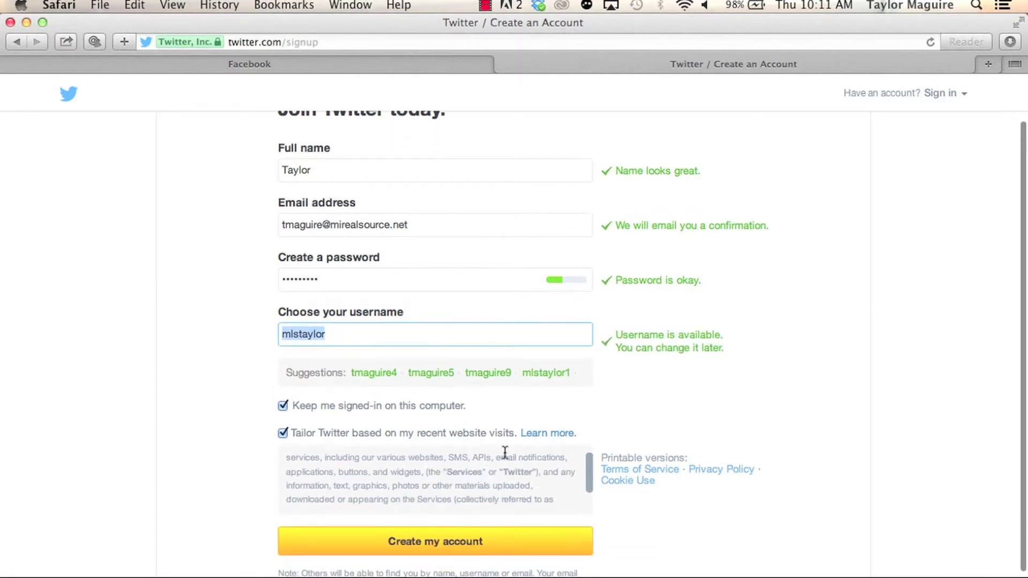
{"action": "left_click", "coordinate": [453, 542]}
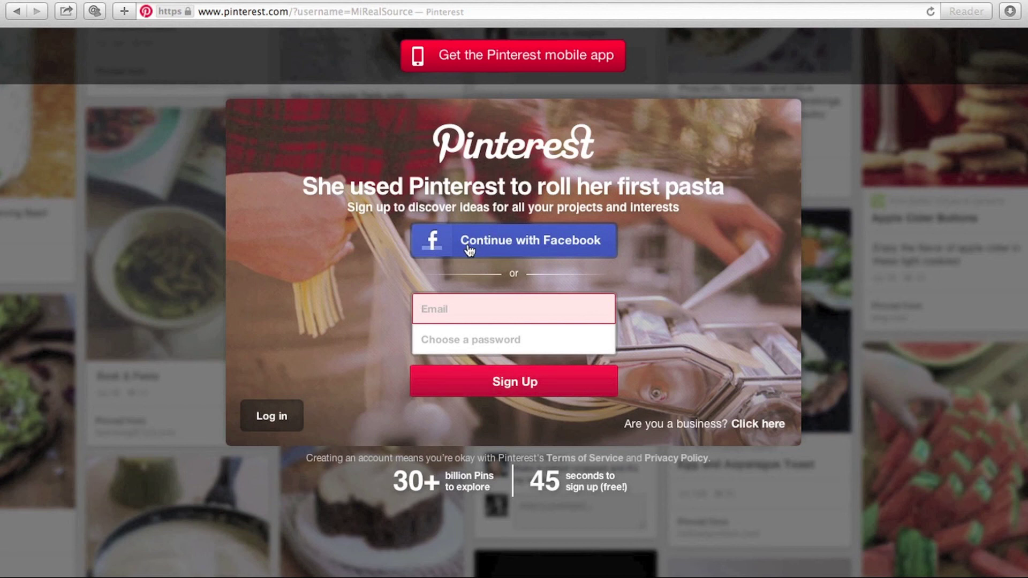
Step: Start entering an e-mail address in the Email field of Pinterest's sign-up form
{"action": "left_click", "coordinate": [465, 306]}
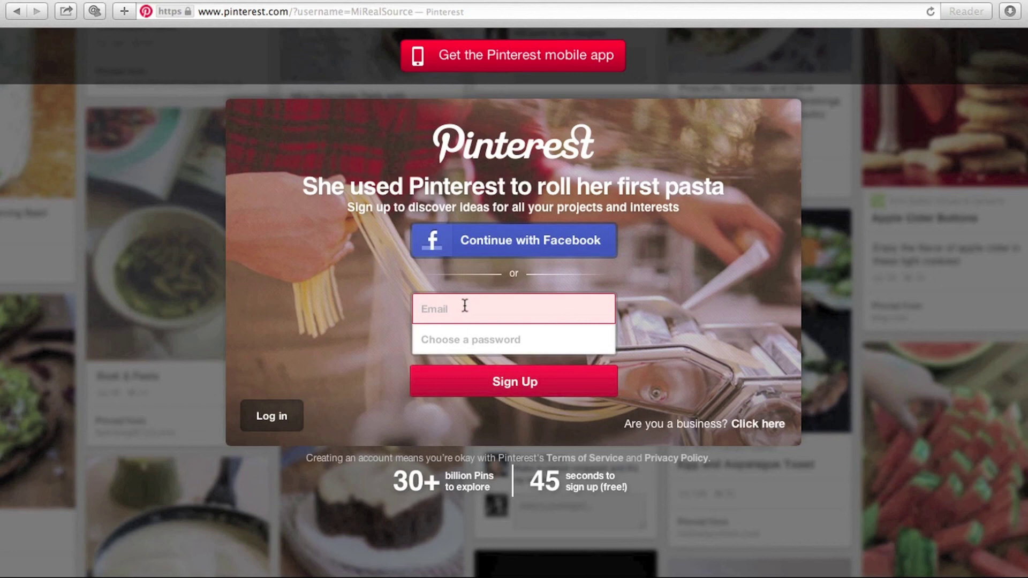